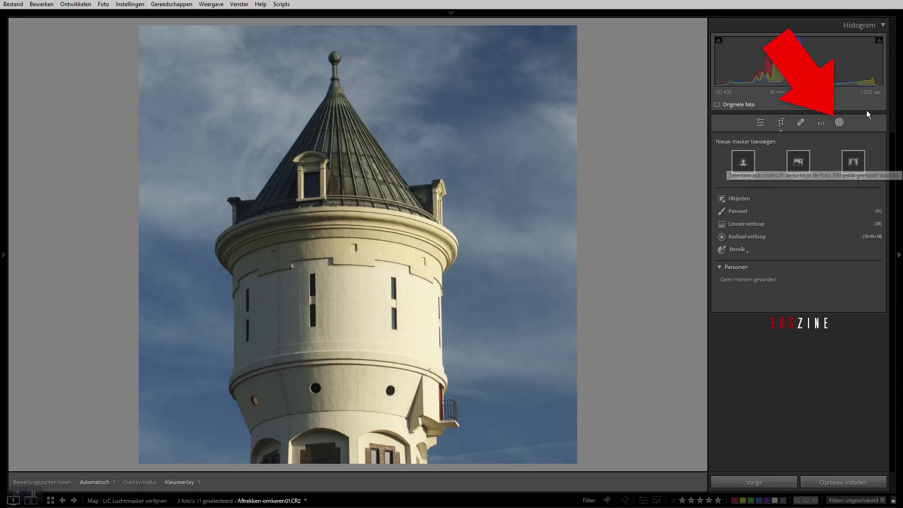
Add an automatic Lucht sky mask and zoom to 1:1 on the tower's cone roof
click(796, 163)
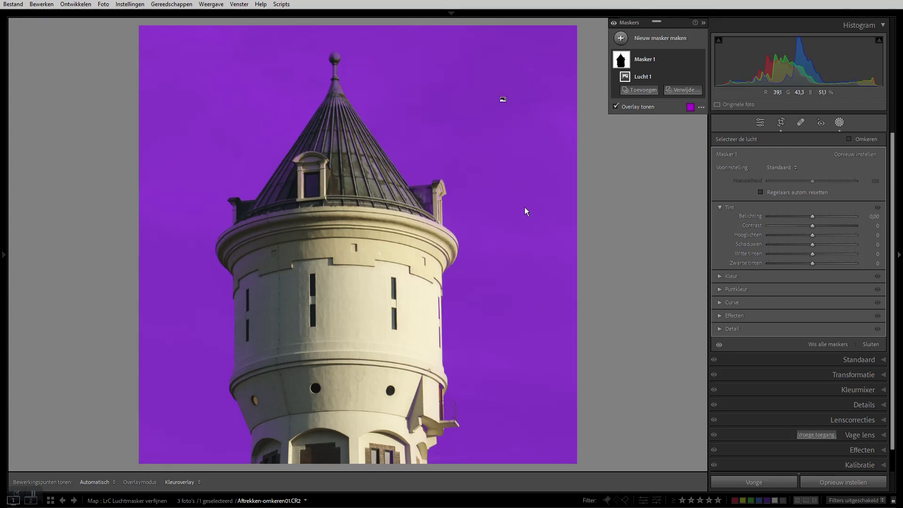
click(496, 168)
mouse_move(343, 163)
mouse_down()
mouse_move(379, 157)
mouse_move(433, 185)
mouse_move(405, 332)
mouse_up()
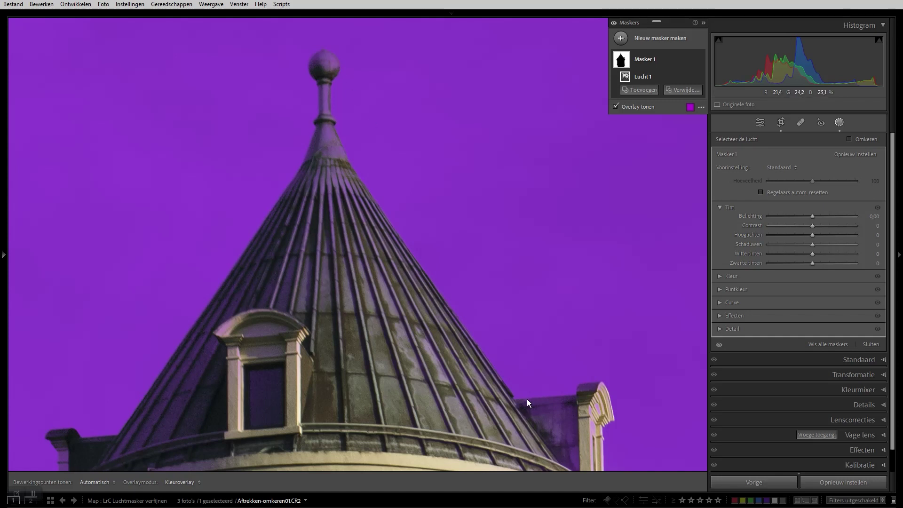
Inspect the mask edges along the lower tower body at 1:1, then zoom back out
drag(527, 399, 403, 250)
scroll(469, 335, down, 5)
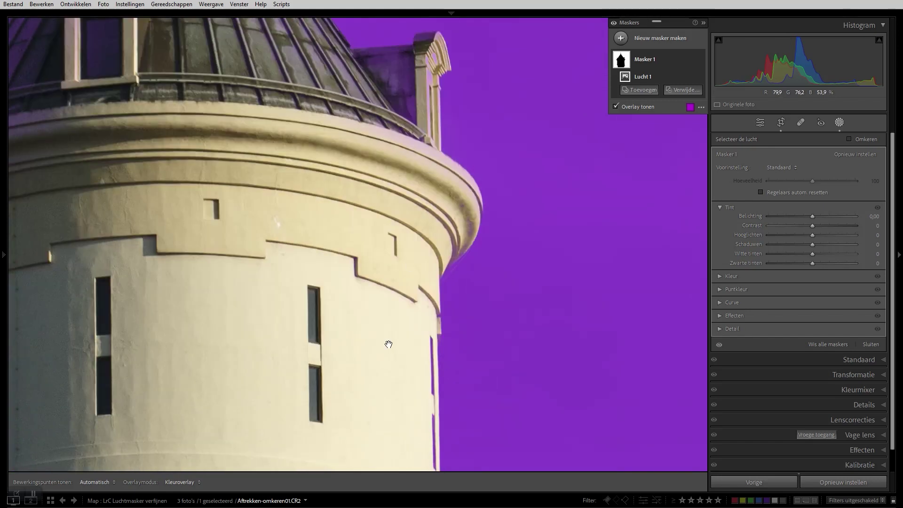
scroll(387, 343, down, 5)
scroll(434, 233, down, 3)
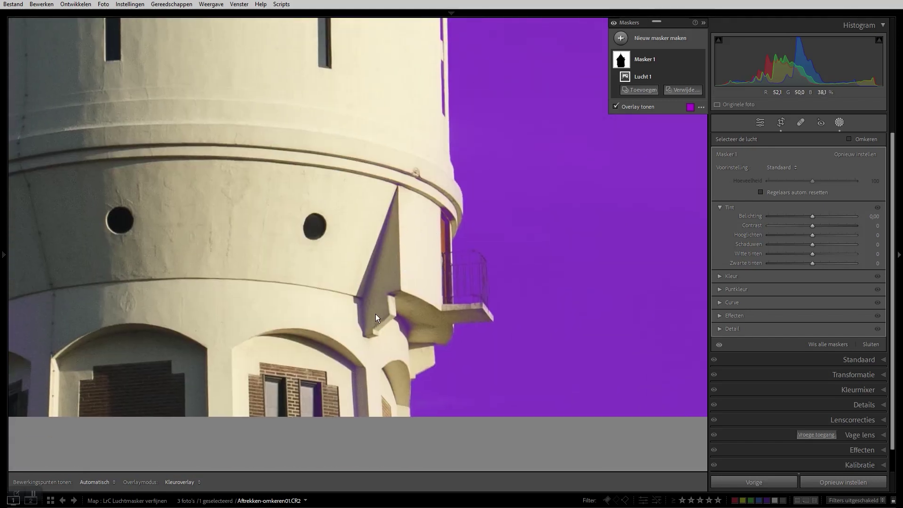
scroll(341, 180, up, 5)
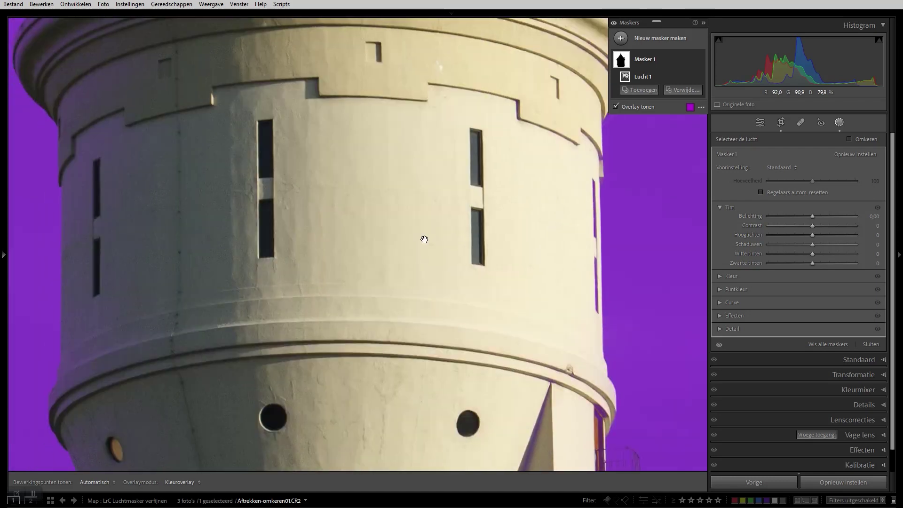
scroll(421, 237, up, 5)
scroll(429, 211, up, 5)
scroll(470, 344, up, 5)
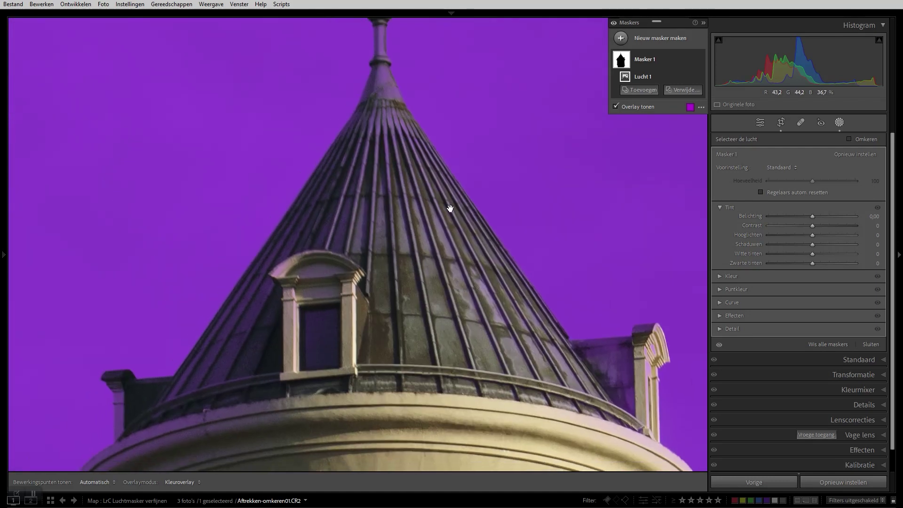
scroll(434, 306, up, 3)
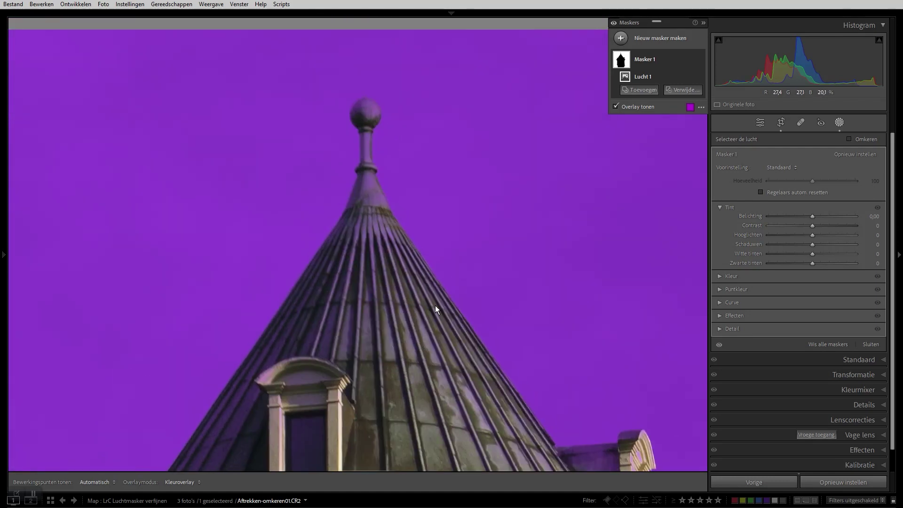
click(436, 306)
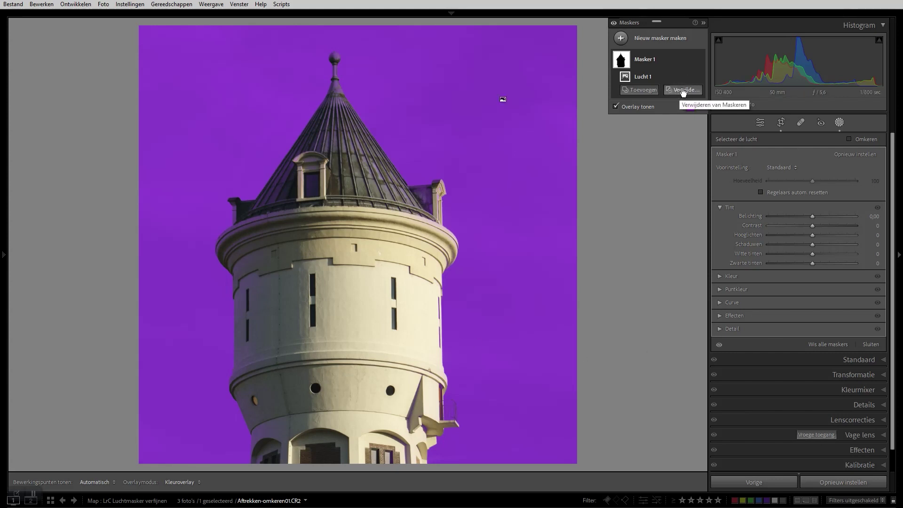
Subtract a 'Selecteer de lucht' selection (Lucht 2) from Masker 1 and inspect the tower edges
click(683, 90)
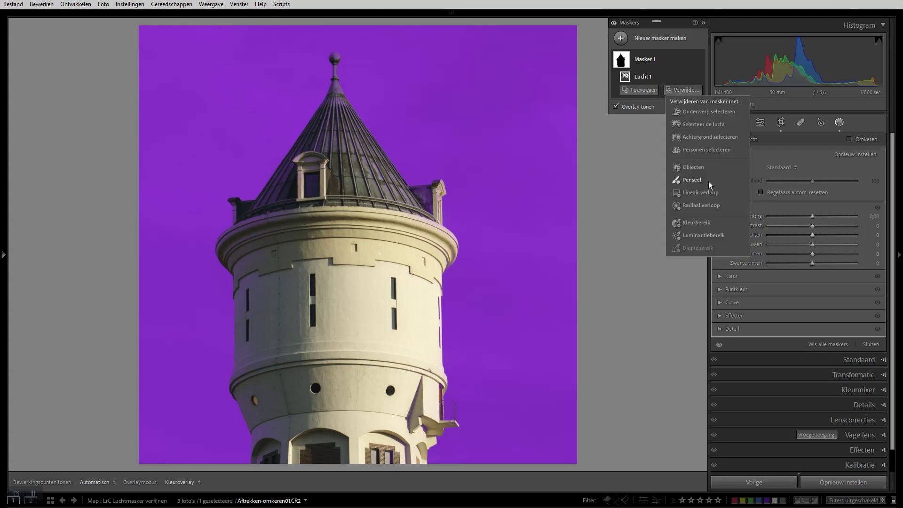
click(698, 126)
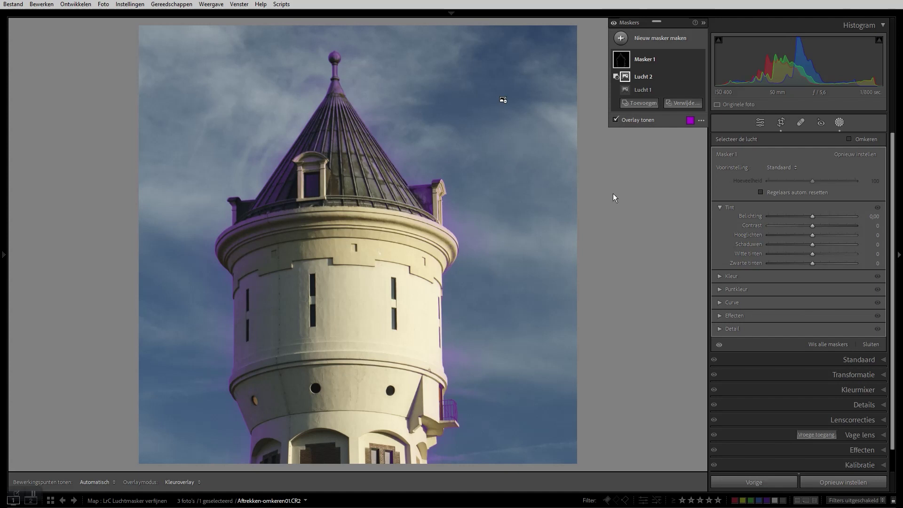
click(323, 117)
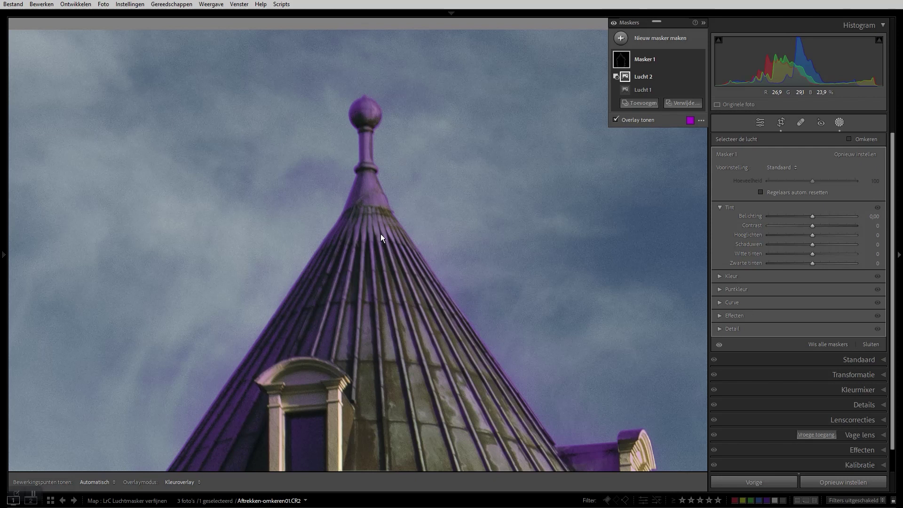
mouse_move(401, 298)
mouse_down()
mouse_move(373, 215)
mouse_move(243, 104)
mouse_up()
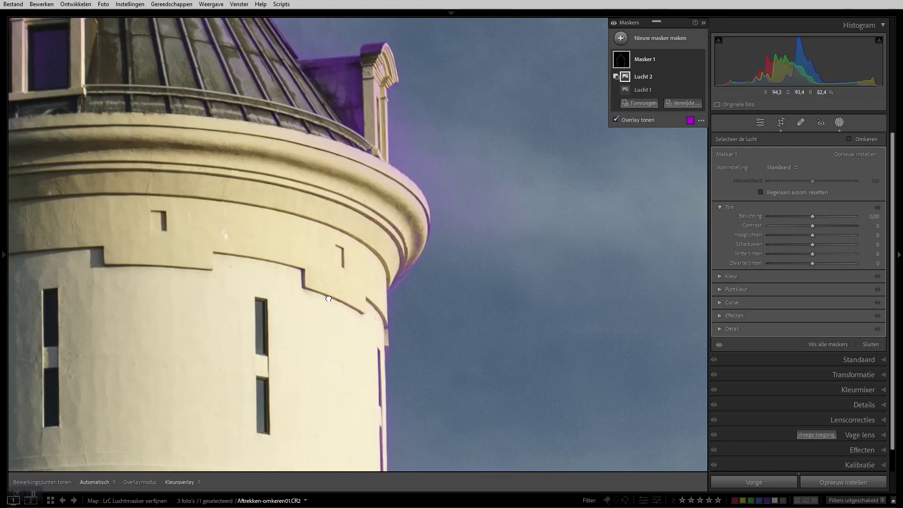
drag(423, 376, 388, 240)
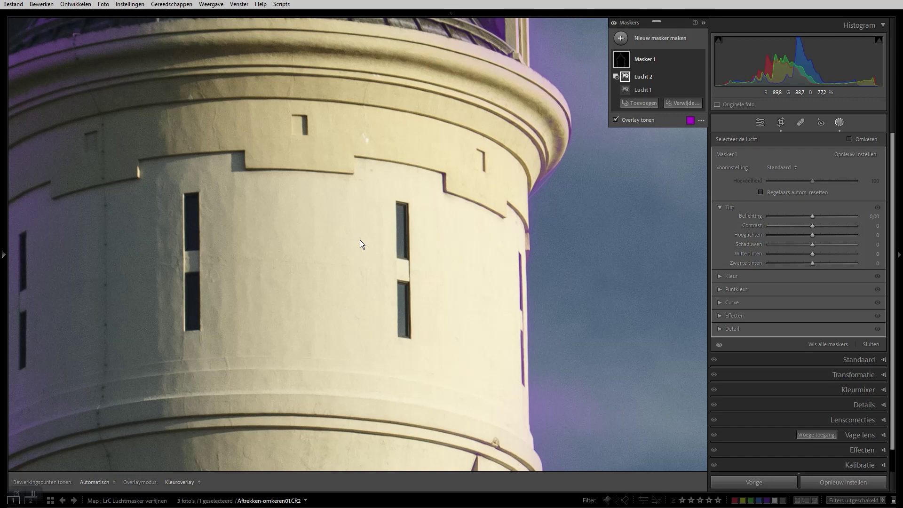
key(z)
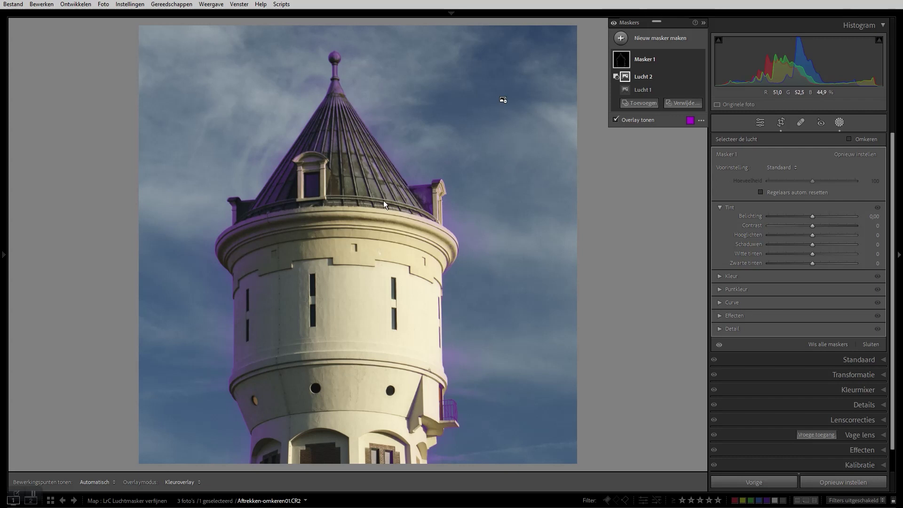
mouse_move(642, 76)
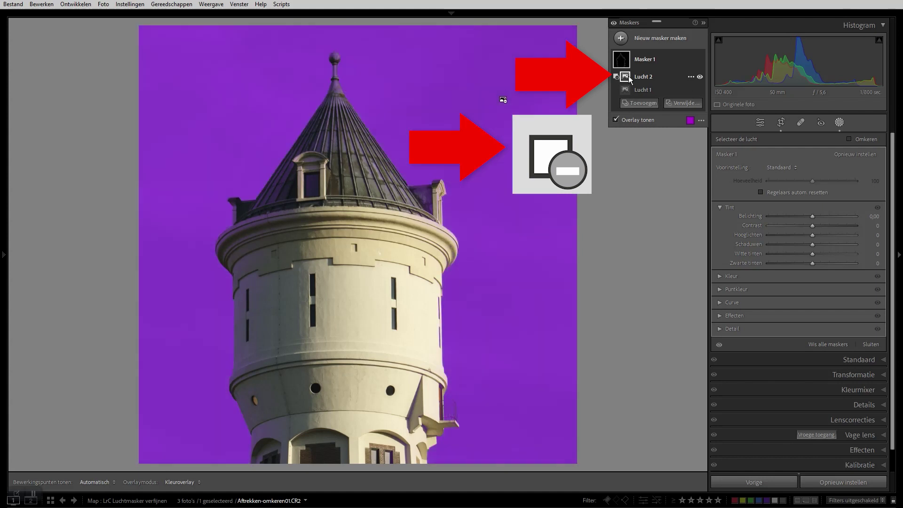
Invert the Lucht 2 subtraction and inspect the roof and tower body up close
click(691, 76)
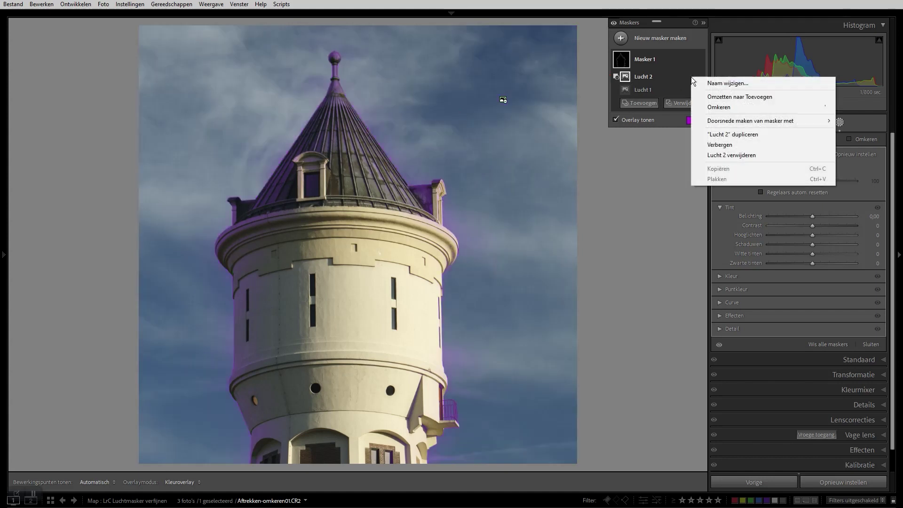
click(712, 106)
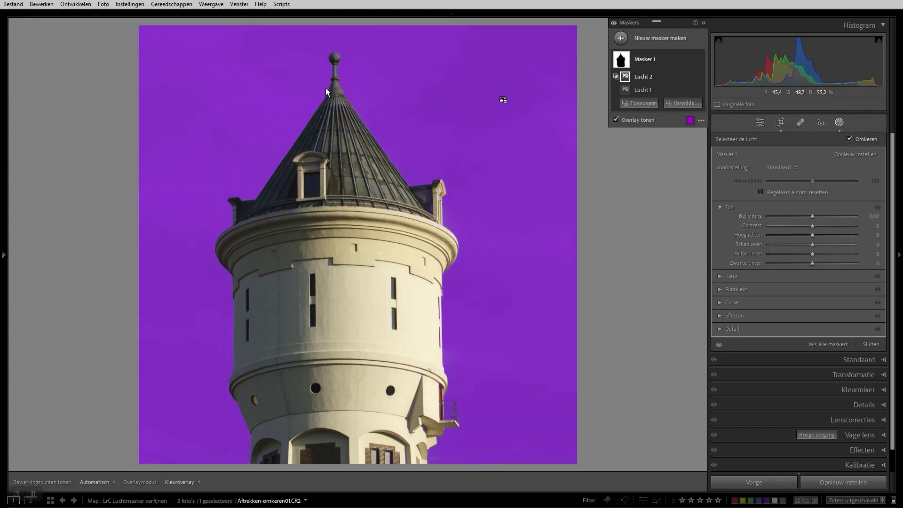
mouse_move(337, 97)
mouse_down()
mouse_move(313, 191)
mouse_move(359, 323)
mouse_up()
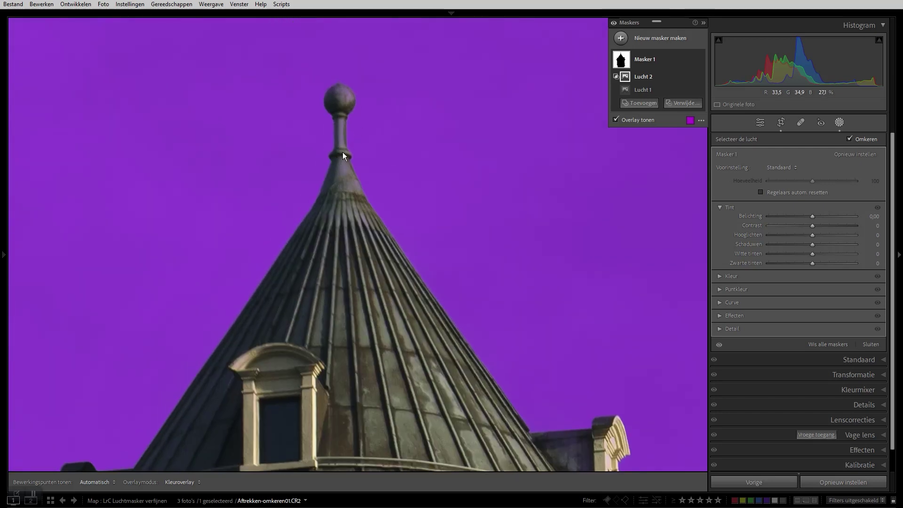
mouse_move(397, 295)
mouse_down()
mouse_move(404, 277)
mouse_move(346, 154)
mouse_up()
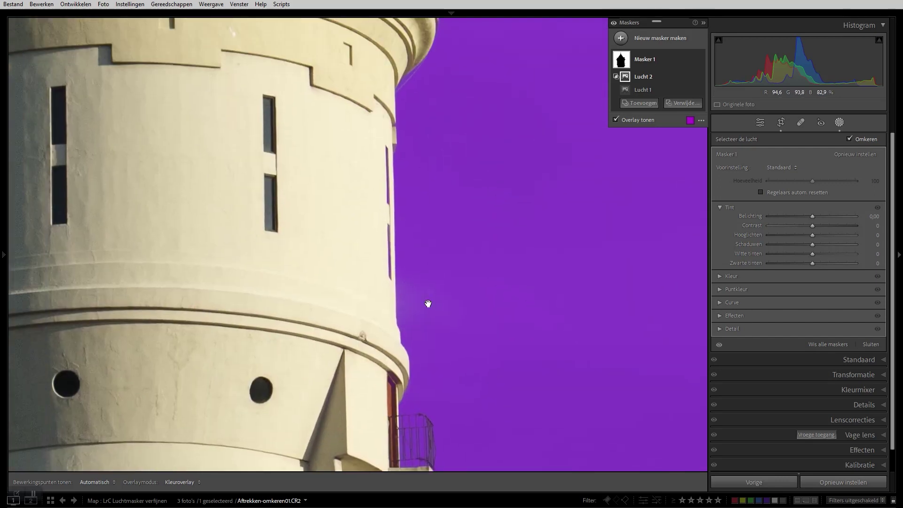
mouse_move(347, 154)
mouse_down()
mouse_move(353, 256)
mouse_move(340, 382)
mouse_up()
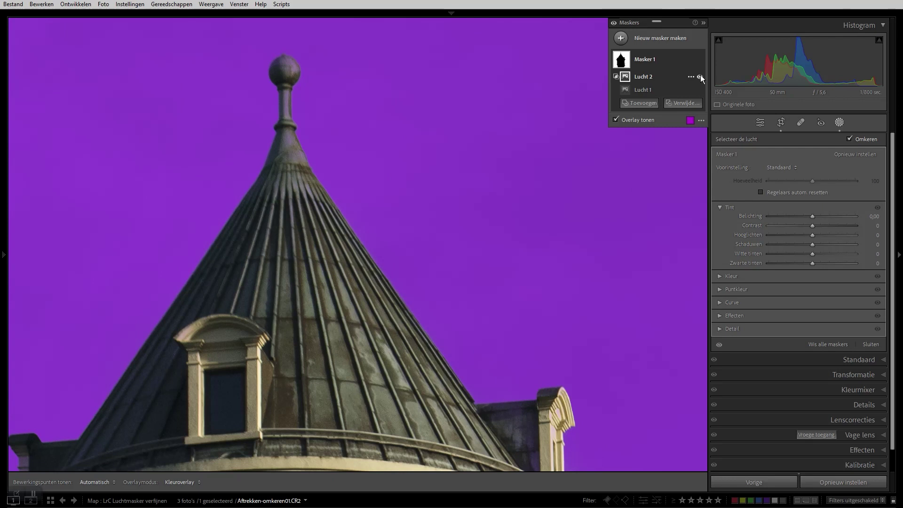
Toggle Lucht 2's visibility to compare the mask with and without it
click(700, 77)
click(700, 76)
click(700, 75)
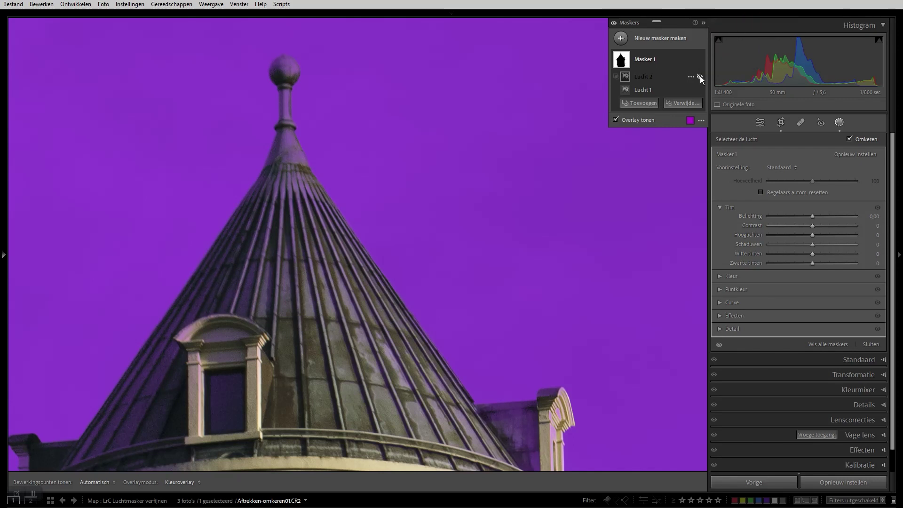
click(700, 75)
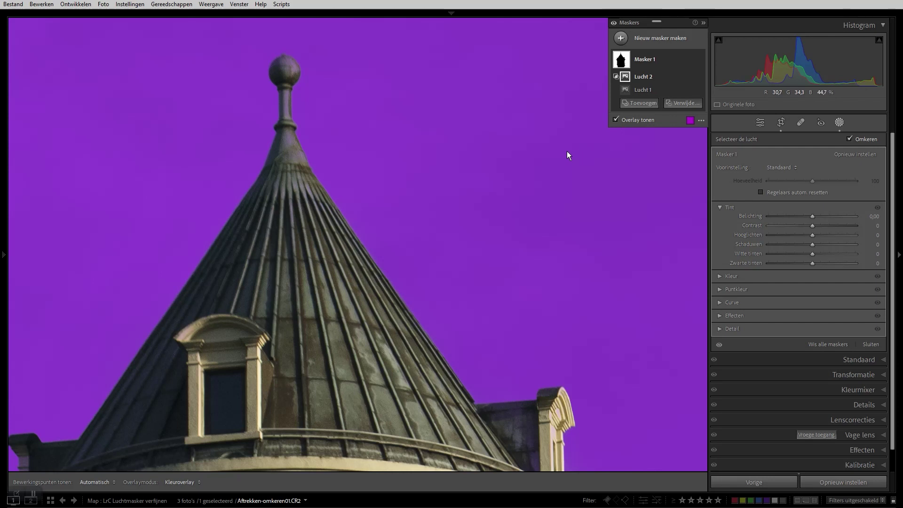
Clear all masks and add a fresh Lucht sky mask
key(z)
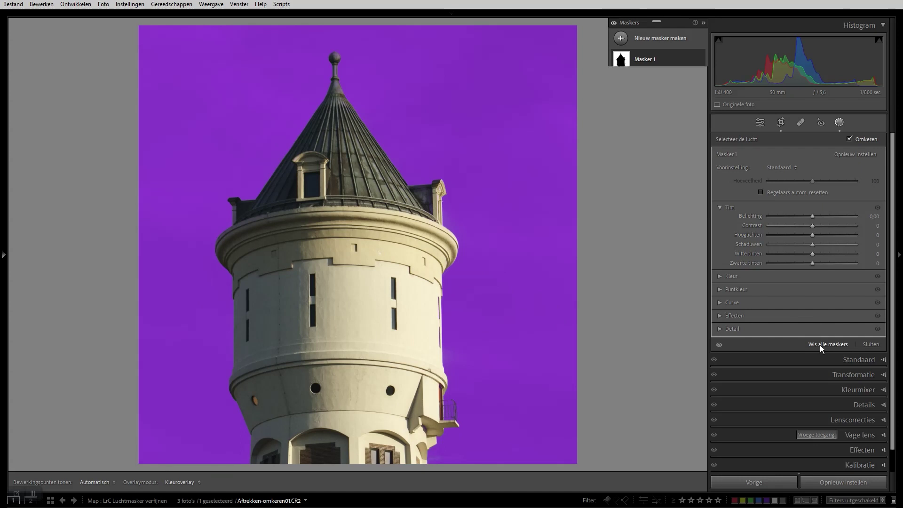
click(819, 345)
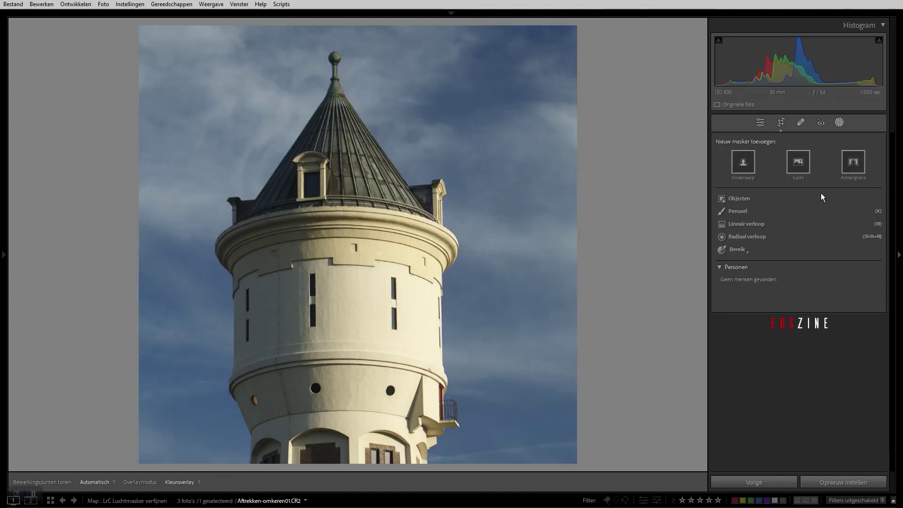
click(797, 161)
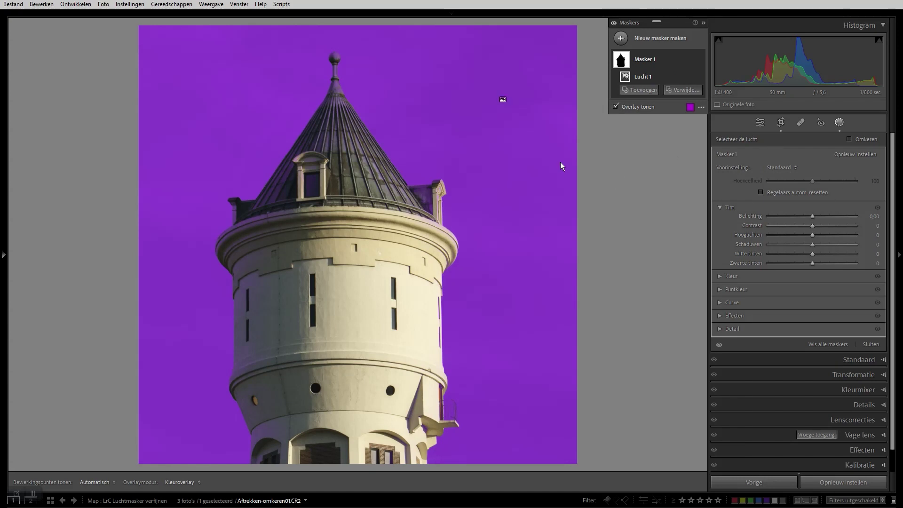
Subtract a new sky selection as Lucht 2 and set it to invert
click(687, 90)
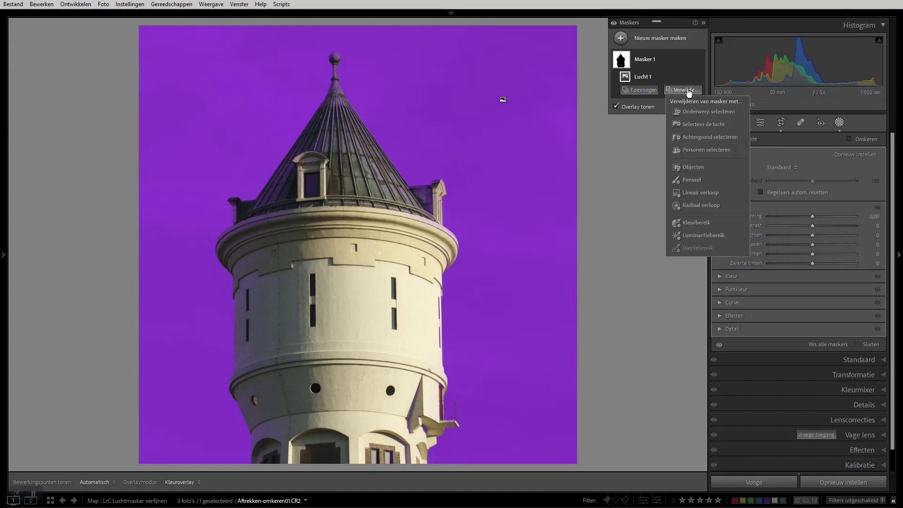
click(695, 123)
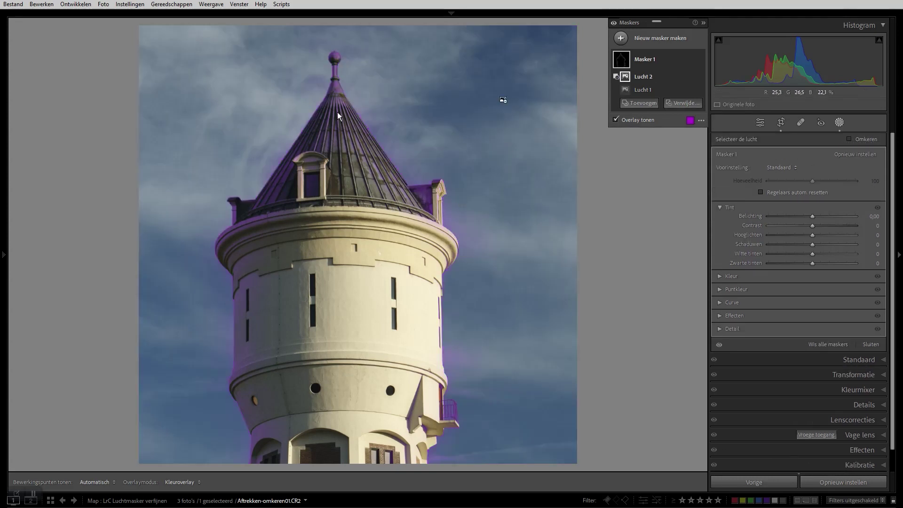
right_click(689, 76)
click(706, 104)
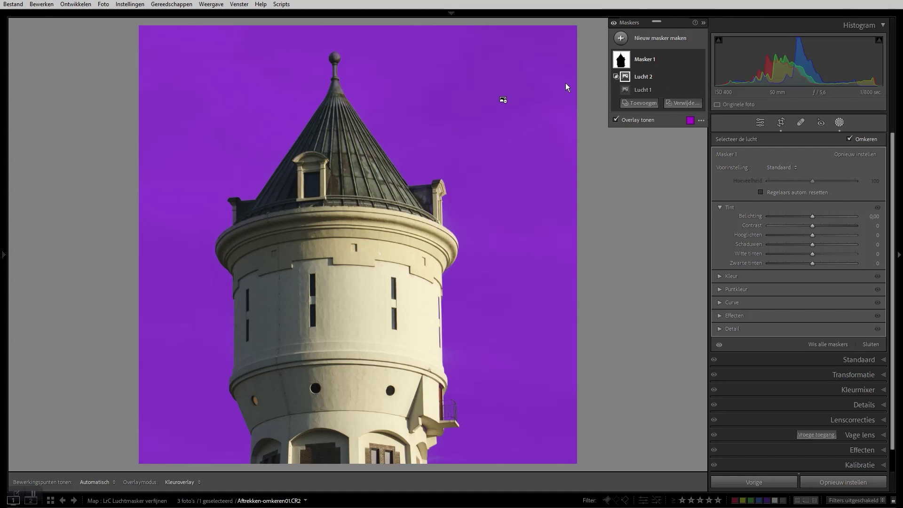
Save a develop preset 'Lucht verfijnen aftrekken' including Masks, then go to the windmill photo
click(2, 255)
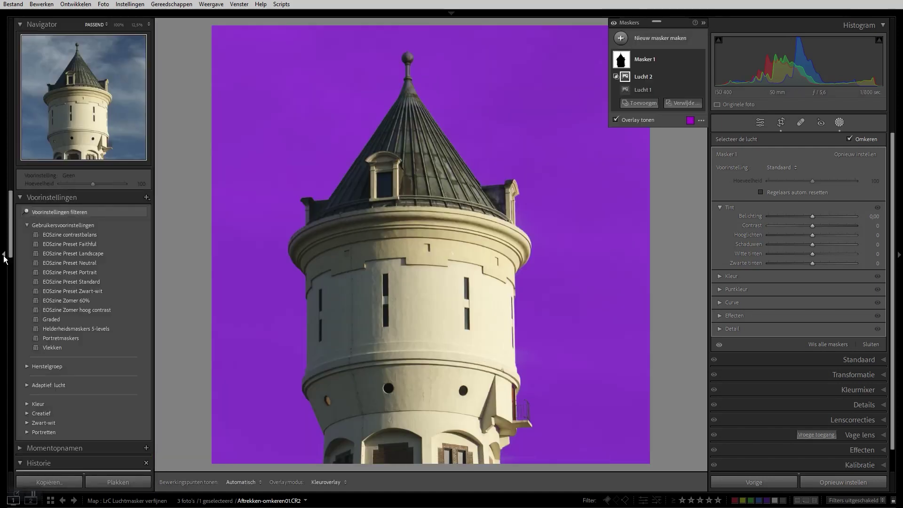
click(146, 197)
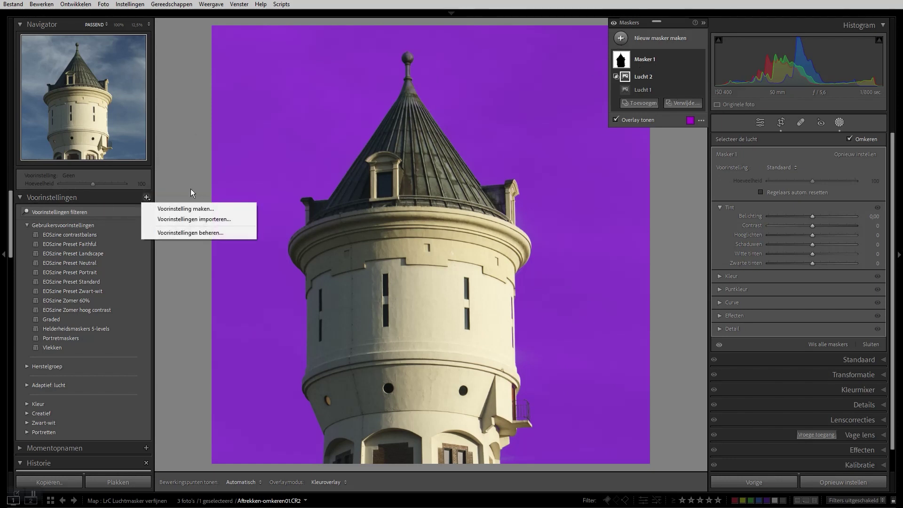
click(183, 208)
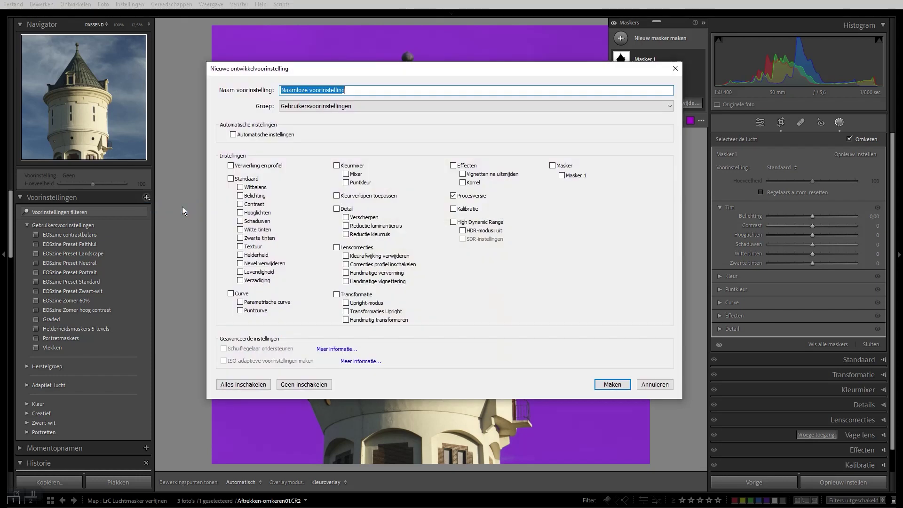
text(Lucht verfijnen)
text(aftrekken)
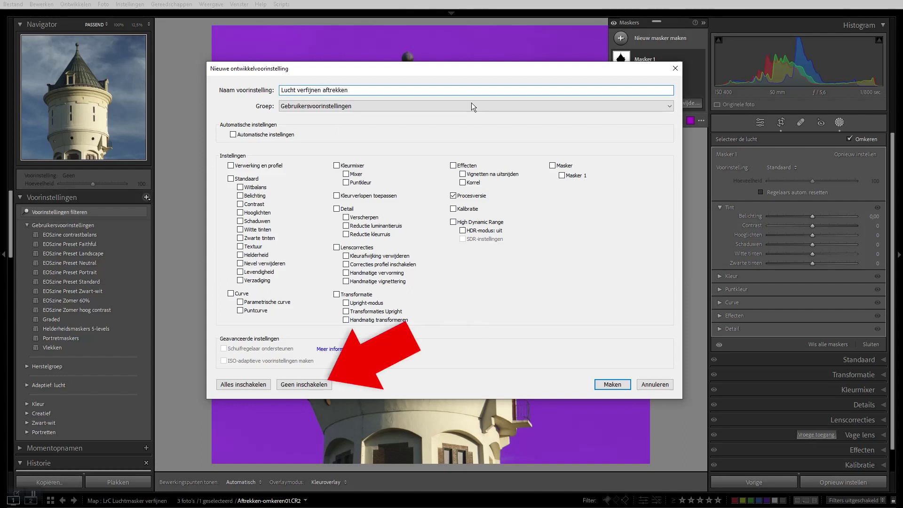
click(554, 165)
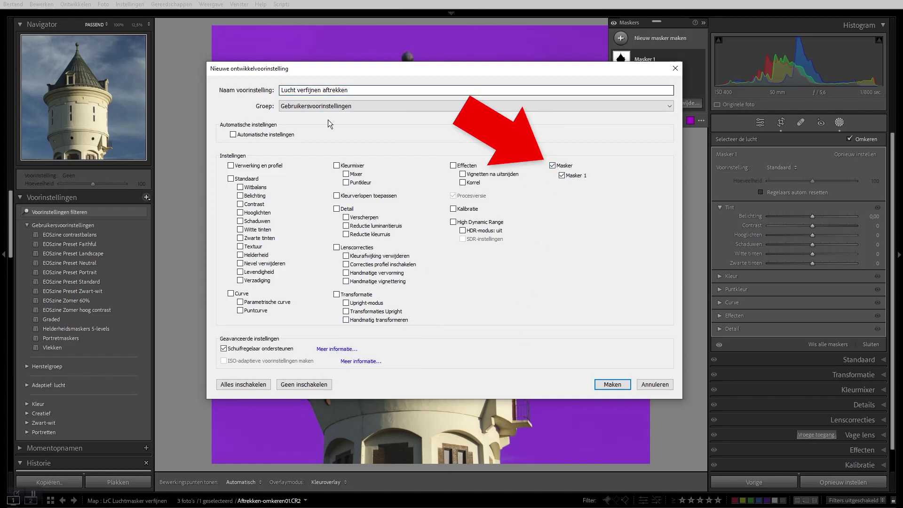
click(611, 384)
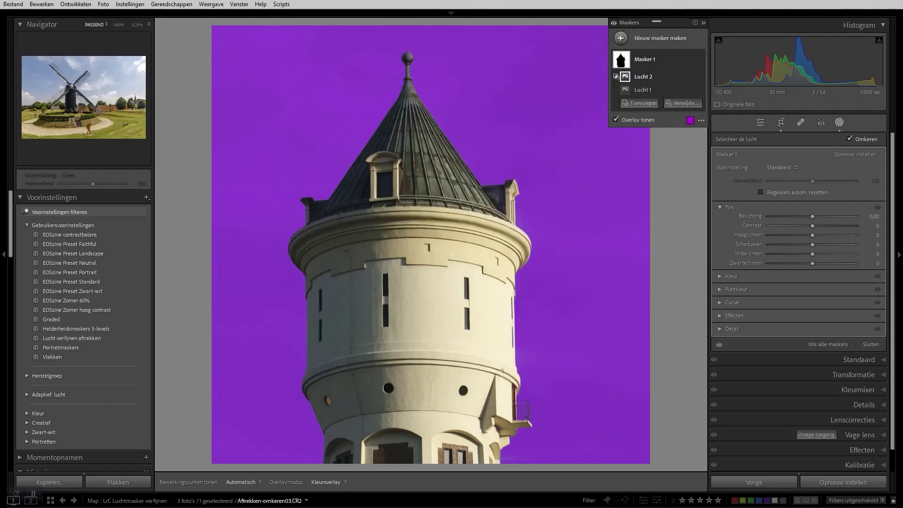
key(Left)
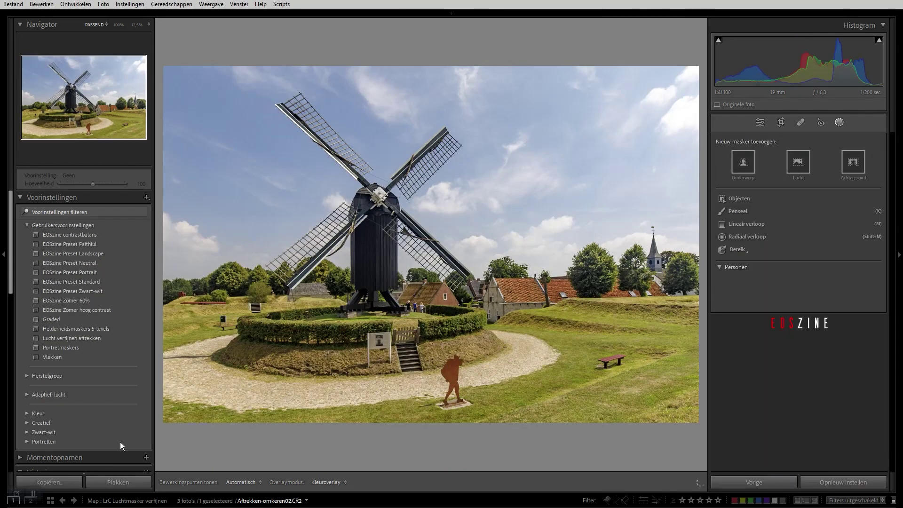
Apply the 'Lucht verfijnen aftrekken' preset to the windmill and show its Masker 1 components
click(68, 339)
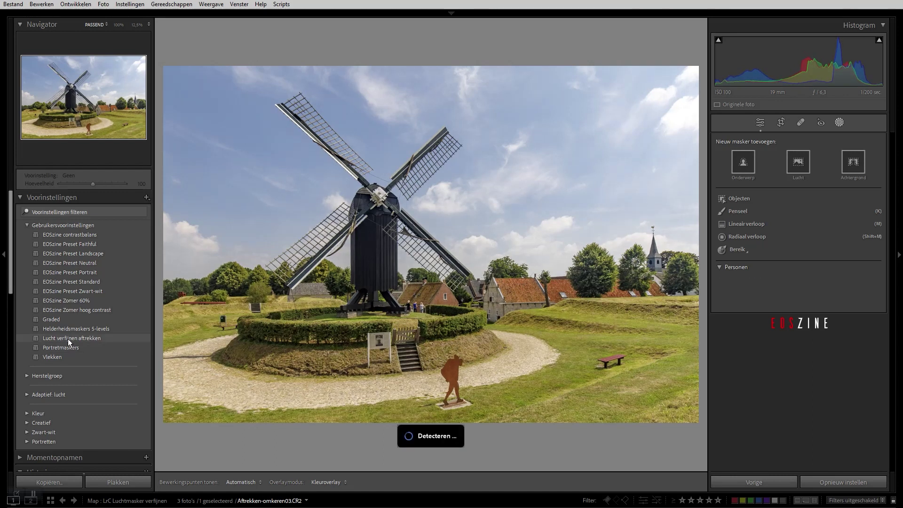
click(67, 339)
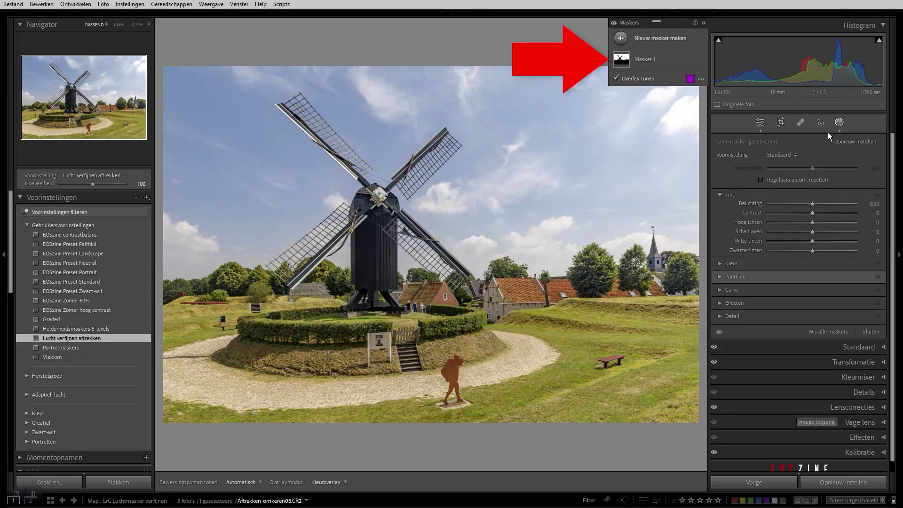
click(643, 58)
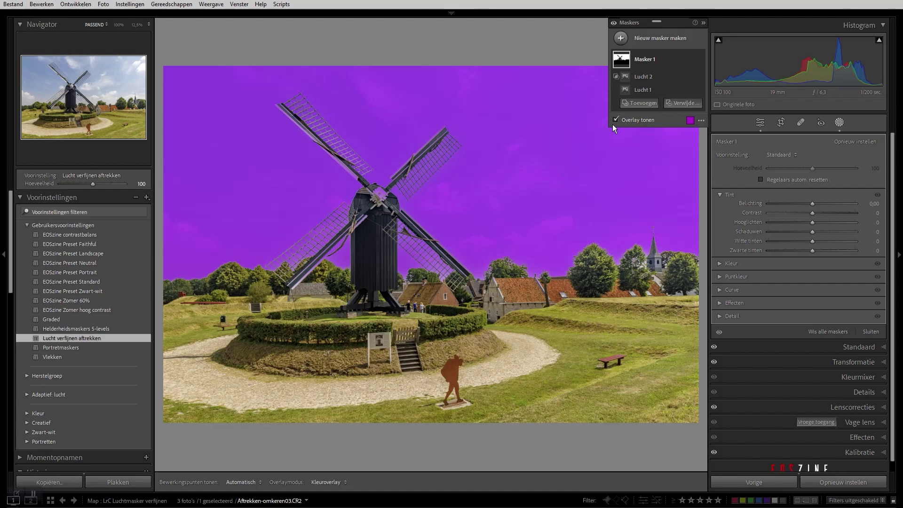
Show the mask overlay as 'Wit op zwart' and hide Lucht 2
click(701, 120)
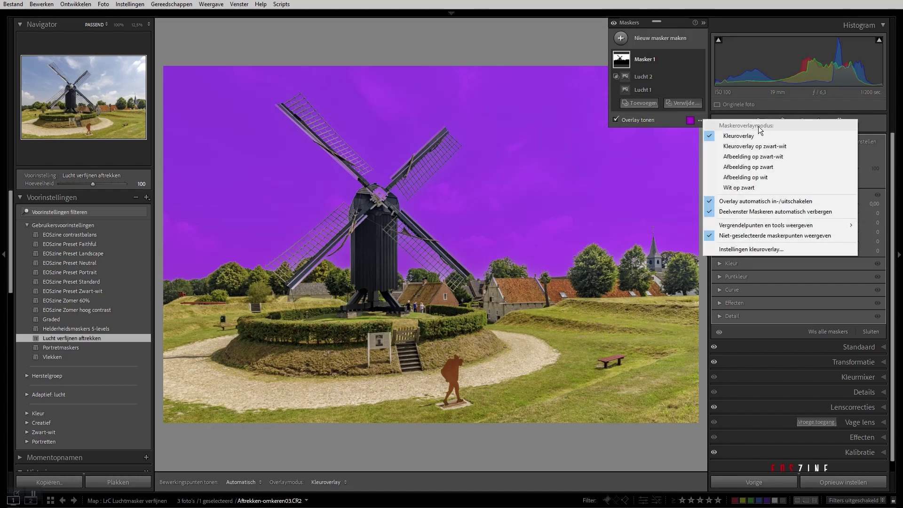
click(749, 188)
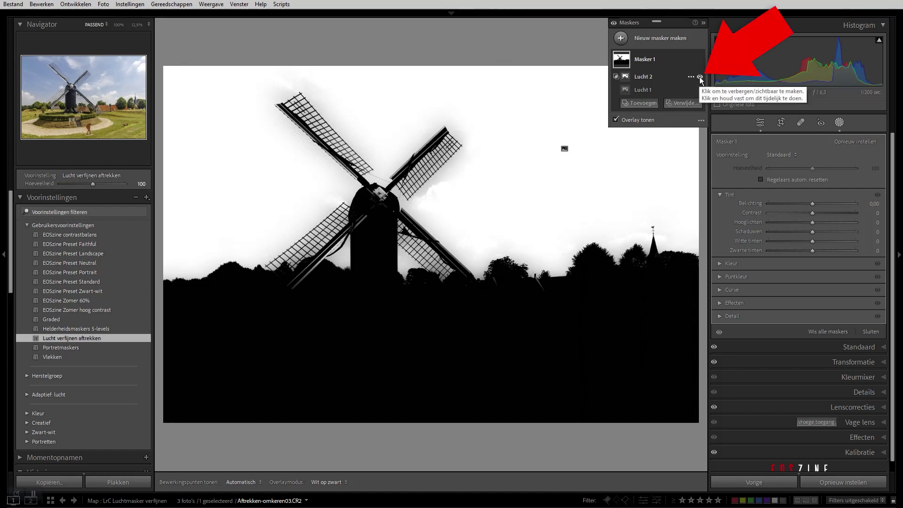
click(700, 77)
Toggle Lucht 2 repeatedly to compare, then return to the water tower photo
click(700, 77)
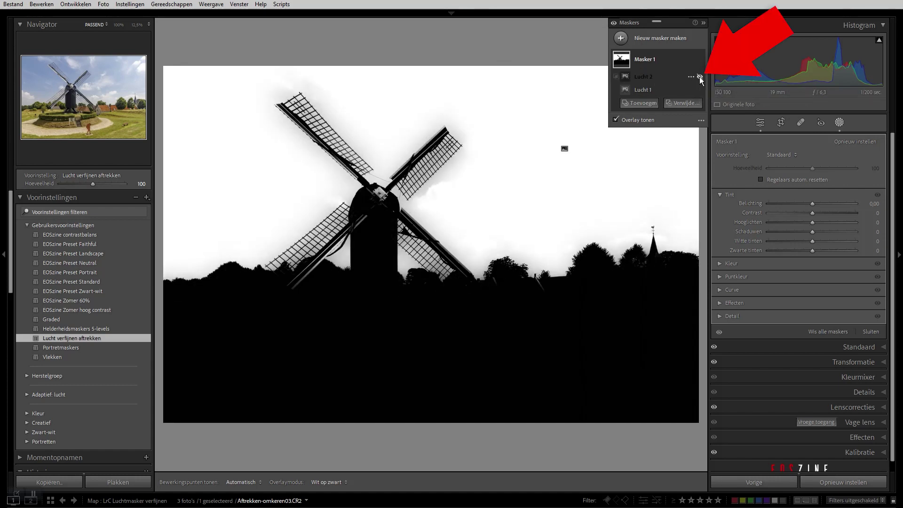
click(700, 77)
click(700, 77)
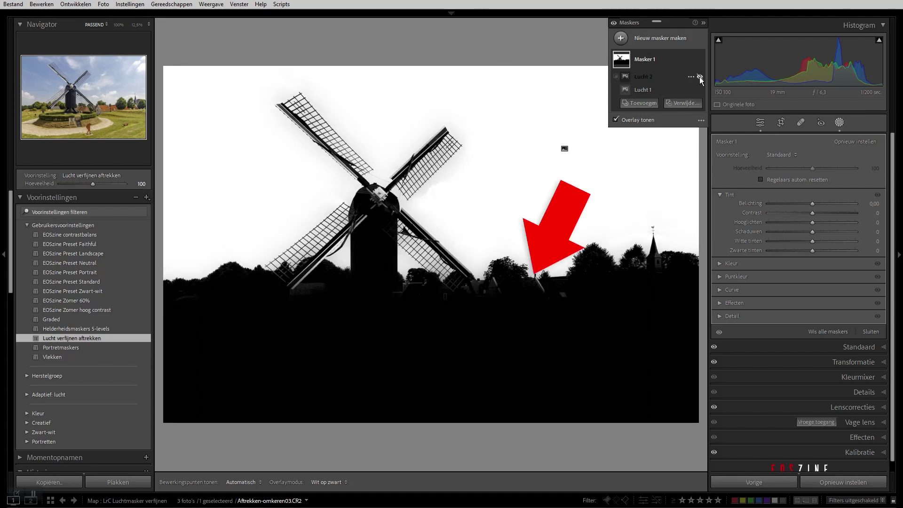
click(699, 77)
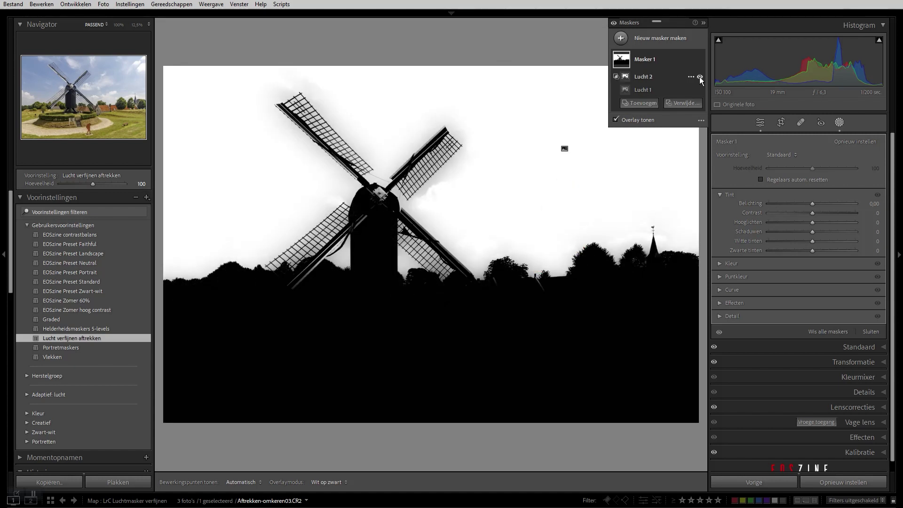
click(699, 77)
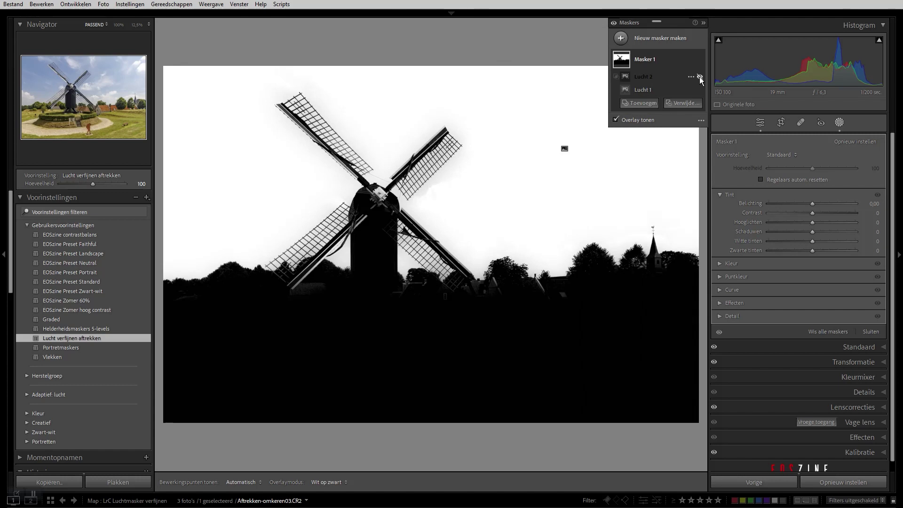
click(700, 77)
key(Left)
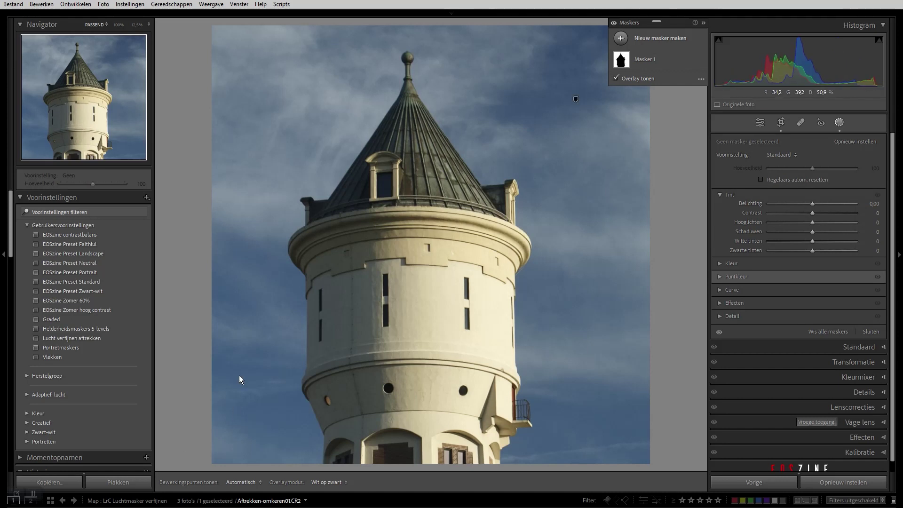
Switch the overlay back to Kleuroverlay, review Masker 1, and clear all masks
click(701, 79)
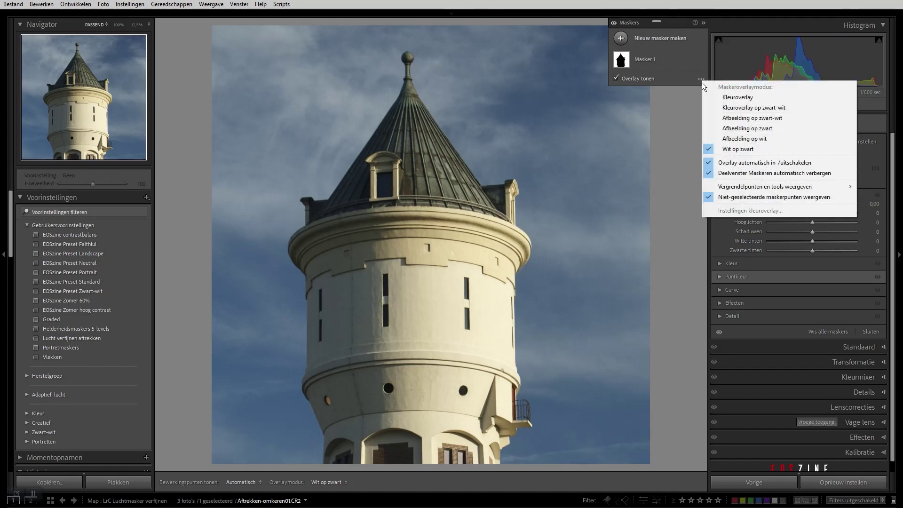
click(730, 98)
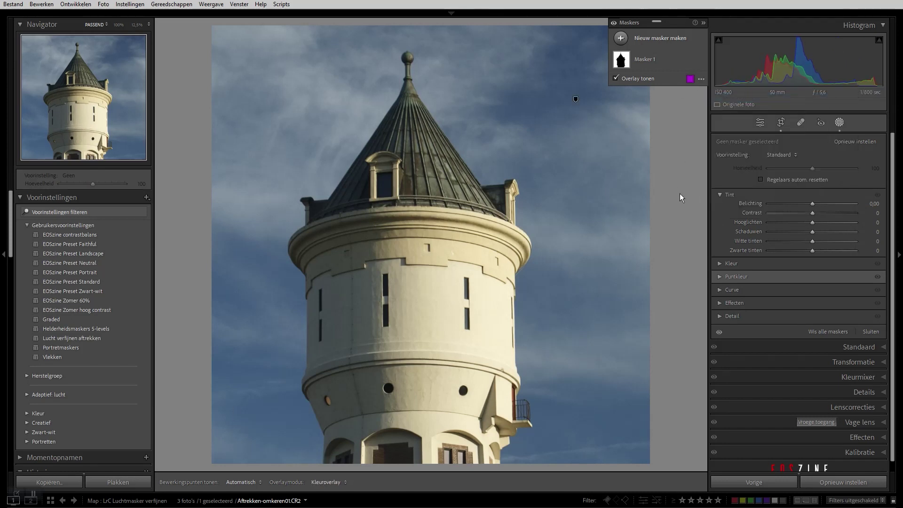
click(648, 60)
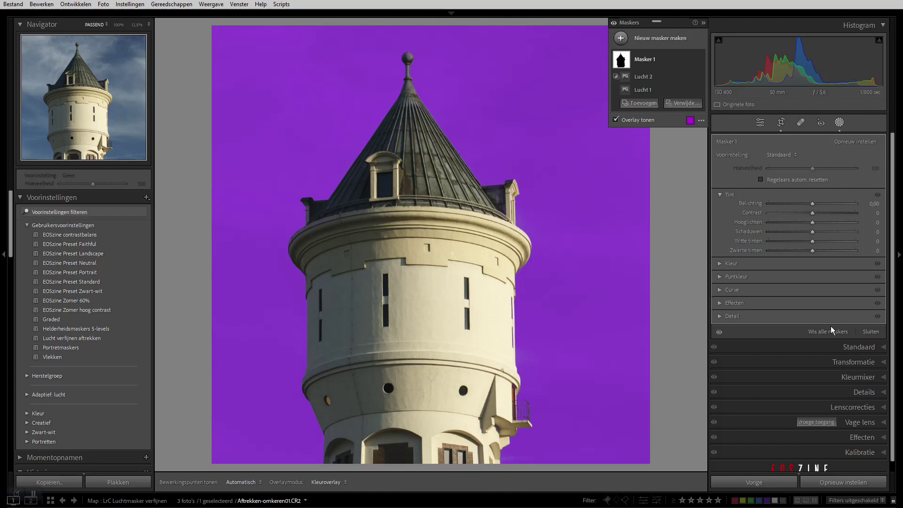
click(831, 331)
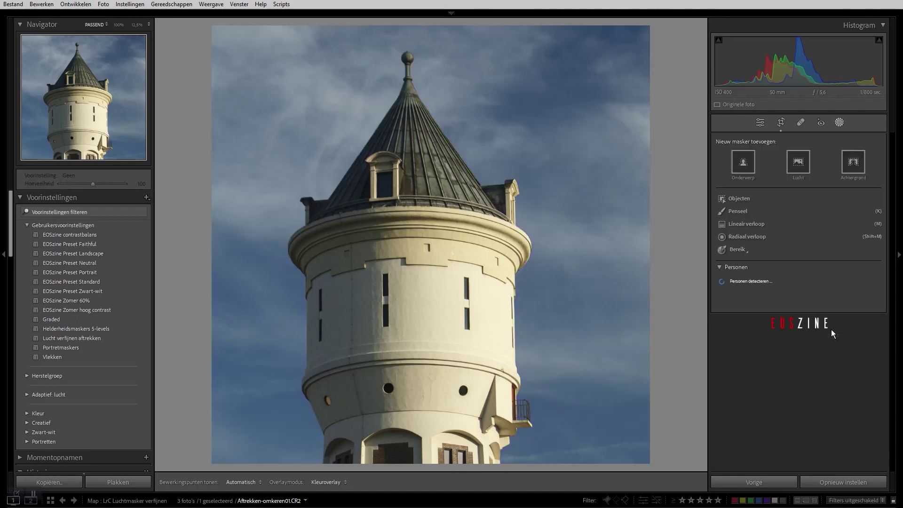
click(798, 162)
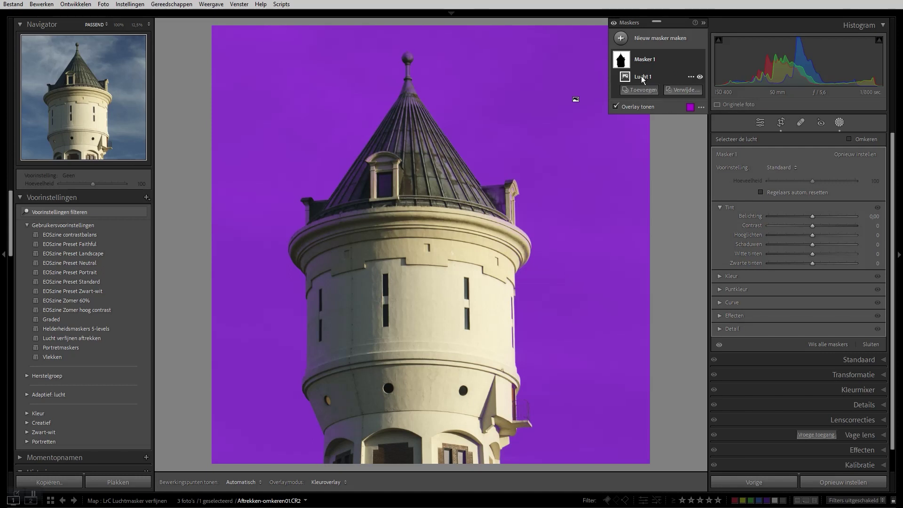
click(691, 77)
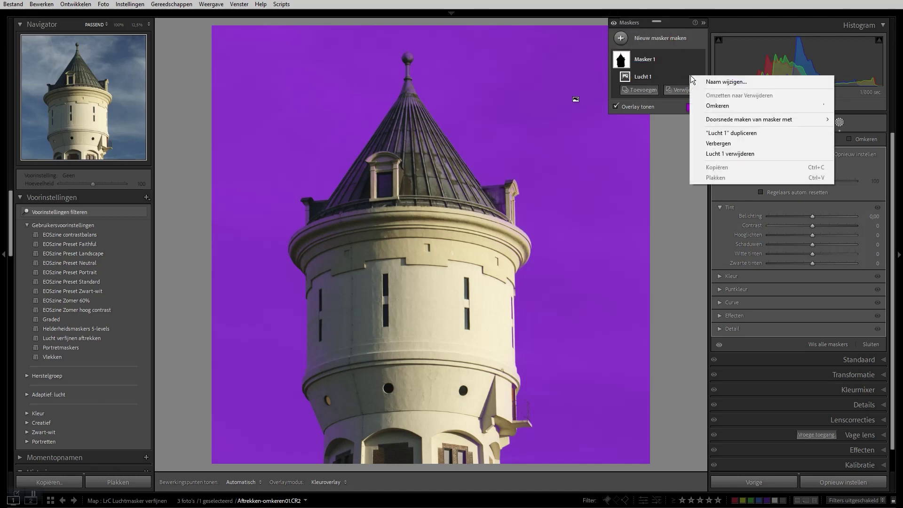
mouse_move(749, 119)
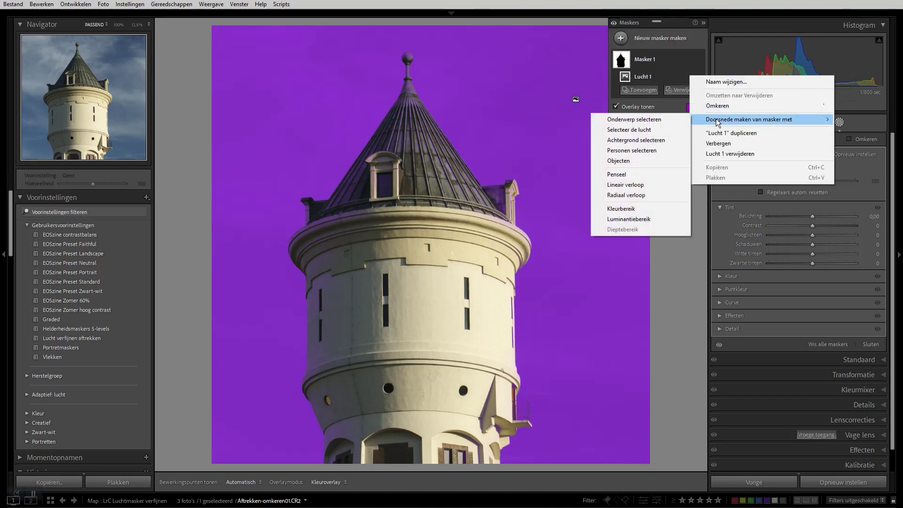
click(657, 131)
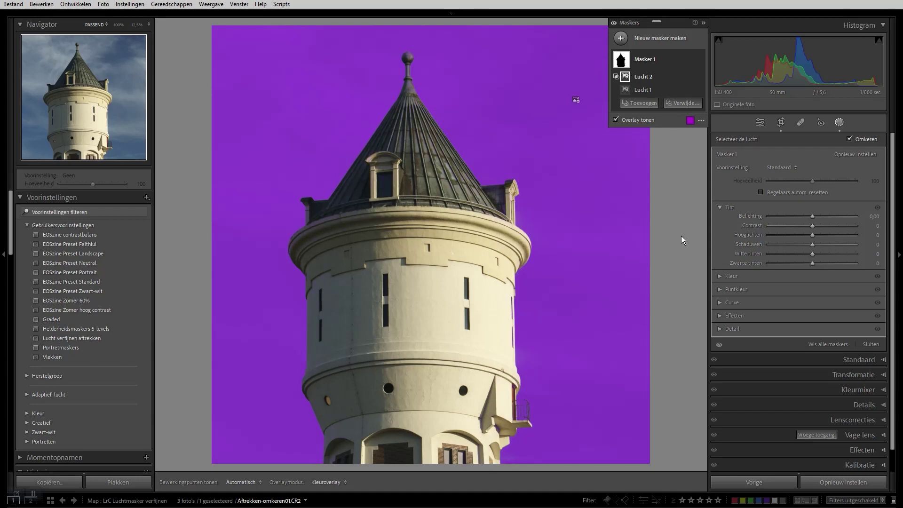
click(826, 345)
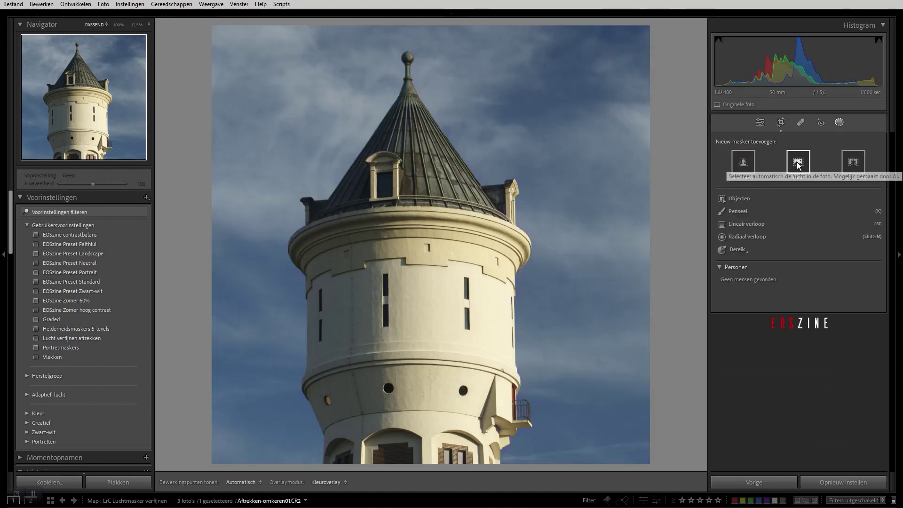
Add a Lucht sky mask to the tower and view it as 'Wit op zwart'
click(798, 162)
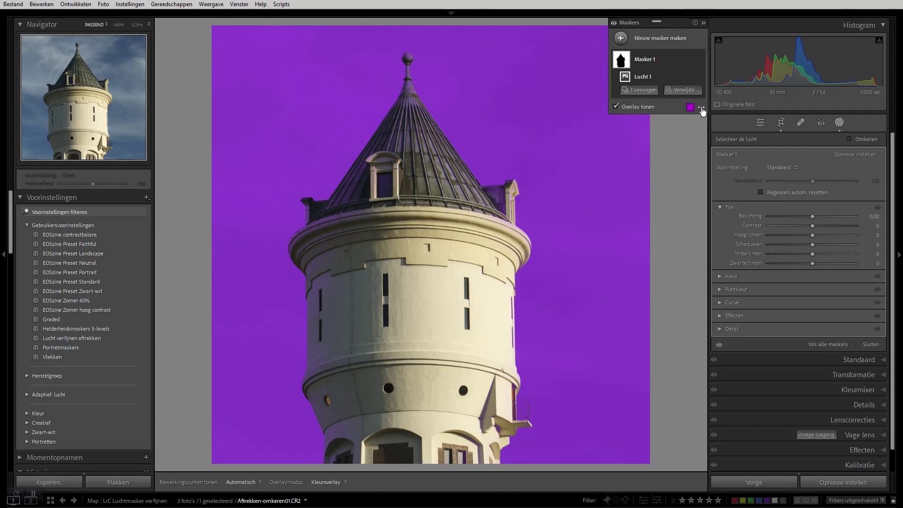
click(701, 110)
click(746, 175)
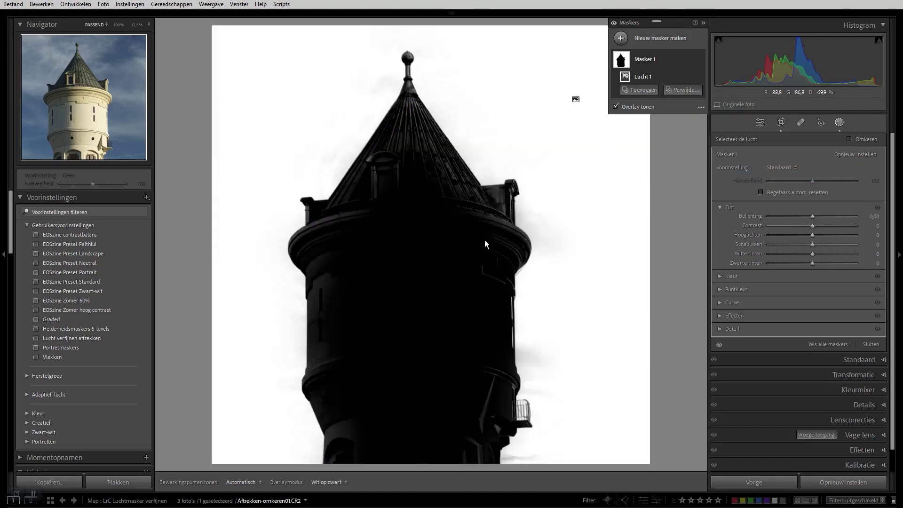
mouse_move(656, 76)
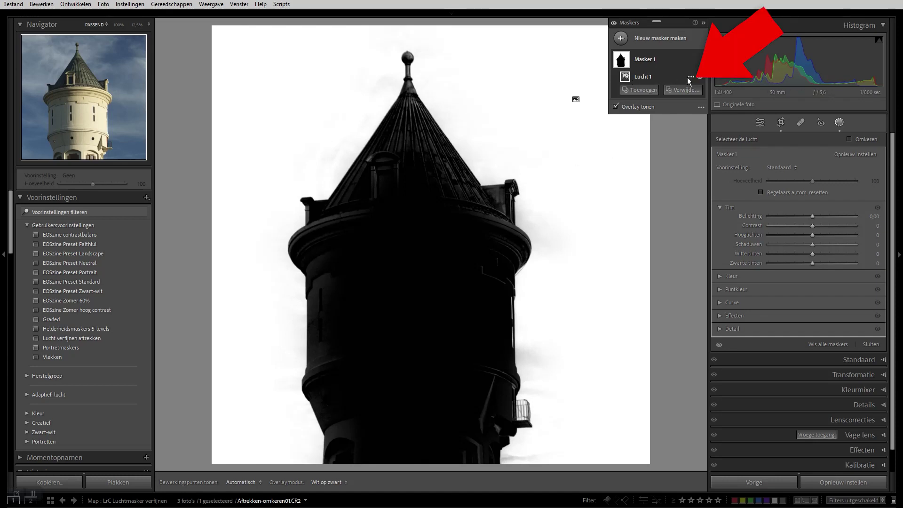
Try intersecting Lucht 1 with another sky selection, then undo it
click(690, 76)
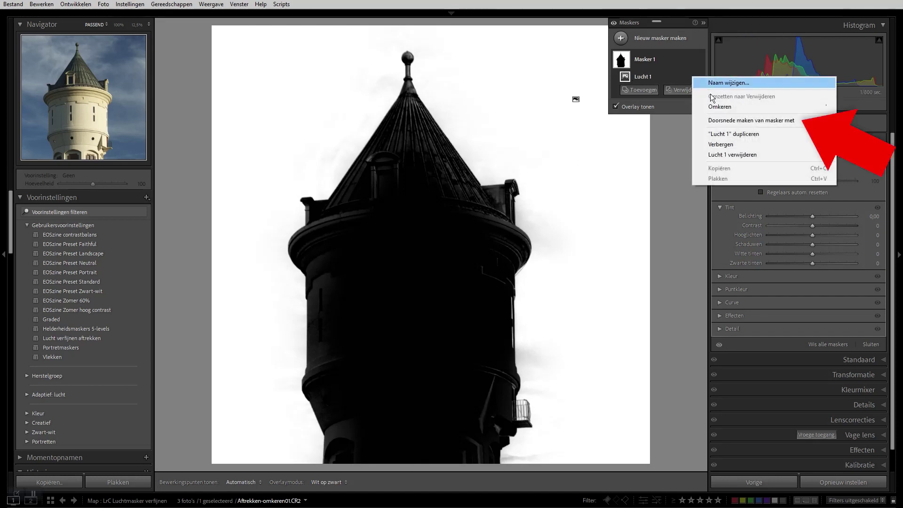
mouse_move(752, 120)
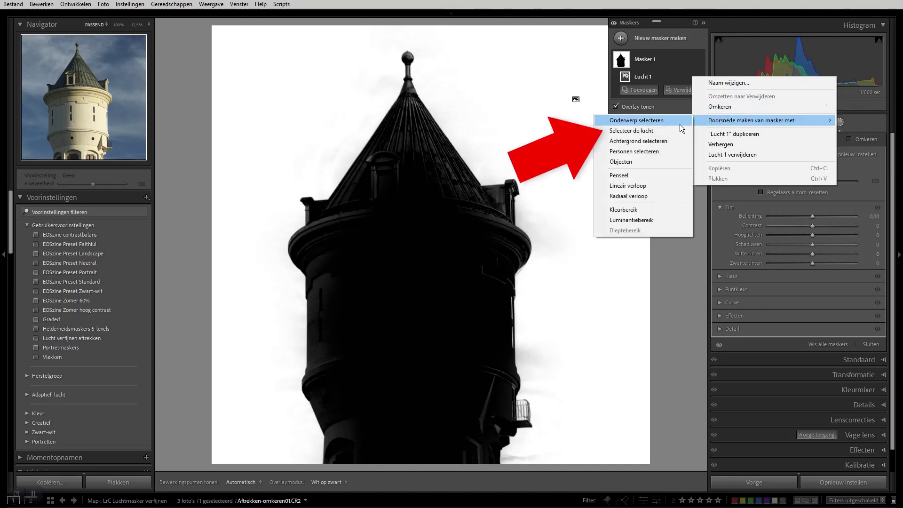
click(662, 131)
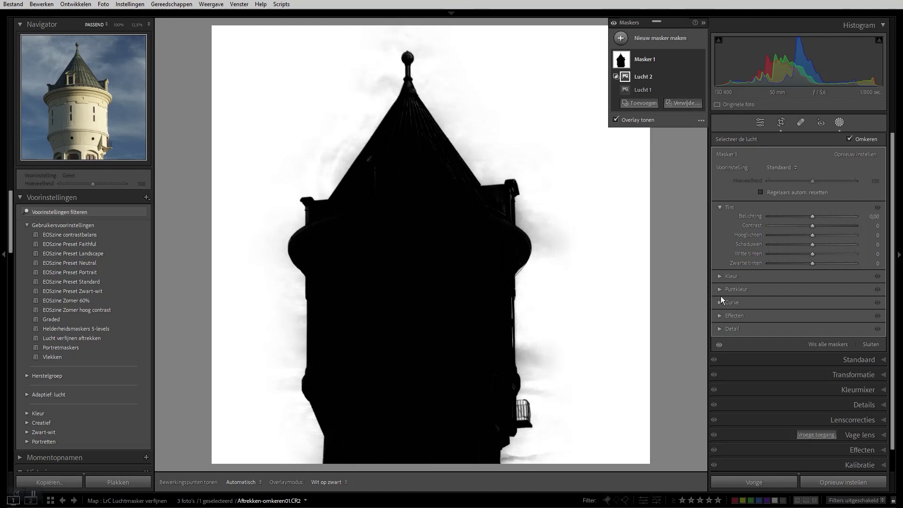
key(ctrl+z)
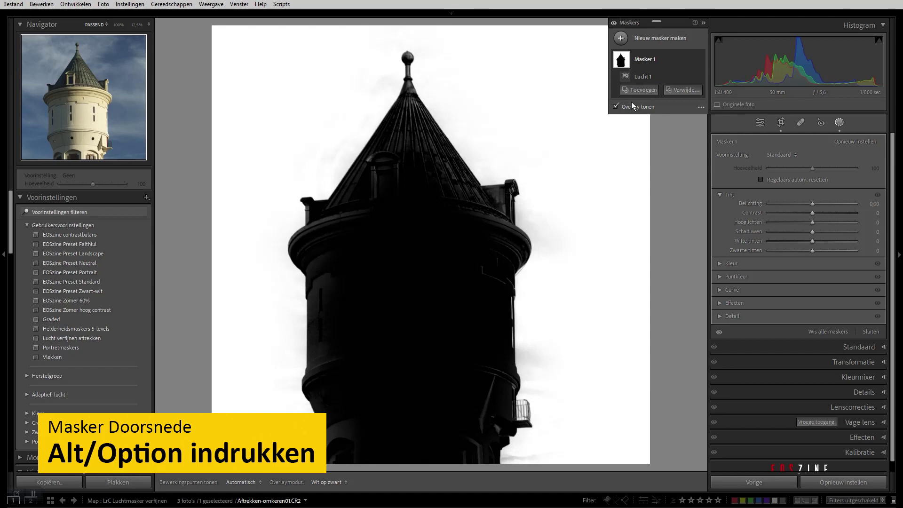
Intersect Masker 1 with a second 'Selecteer de lucht' selection, Lucht 2, via the Alt Doorsnede option
key(alt)
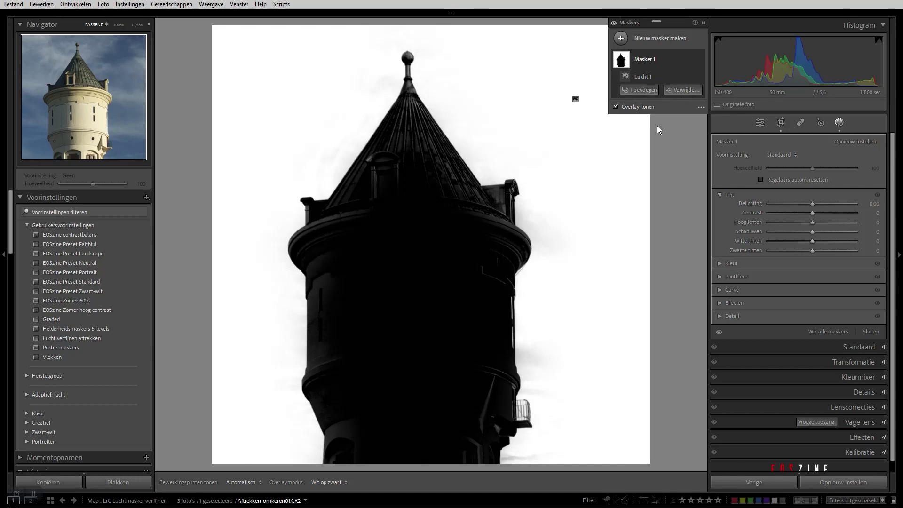
key(alt)
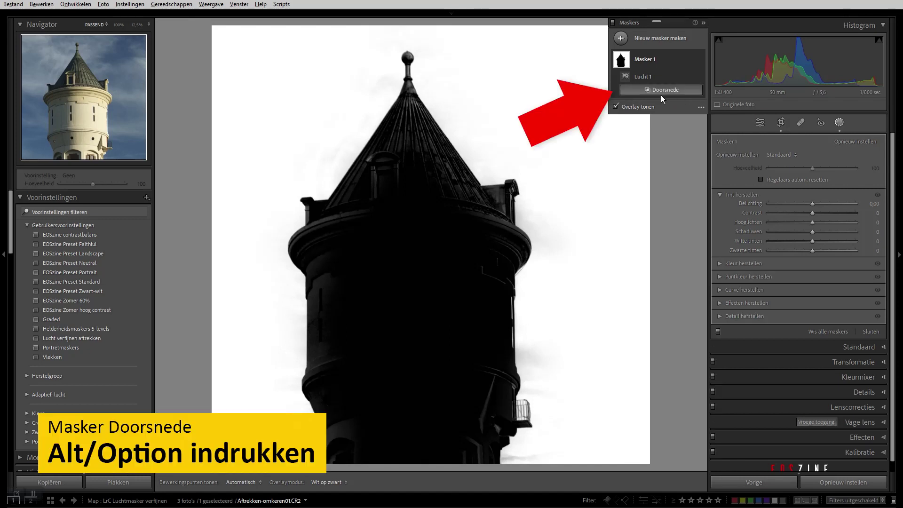
click(661, 92)
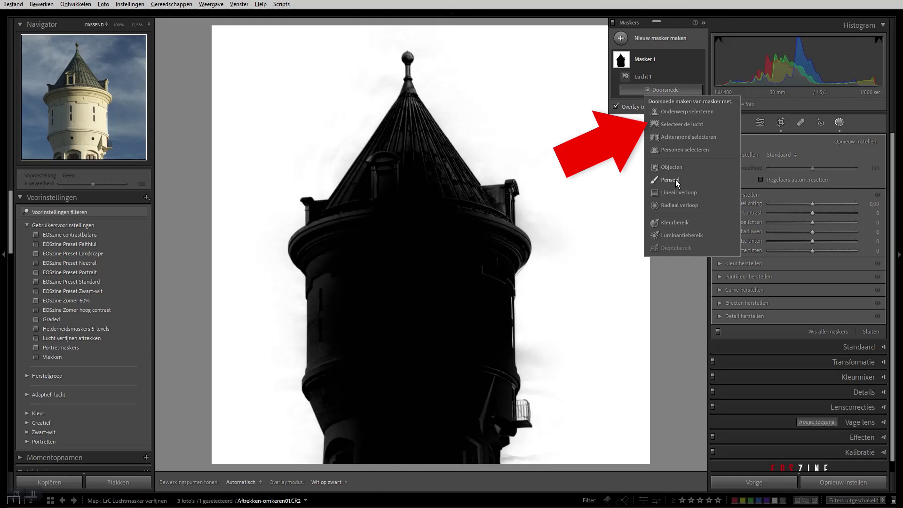
click(676, 125)
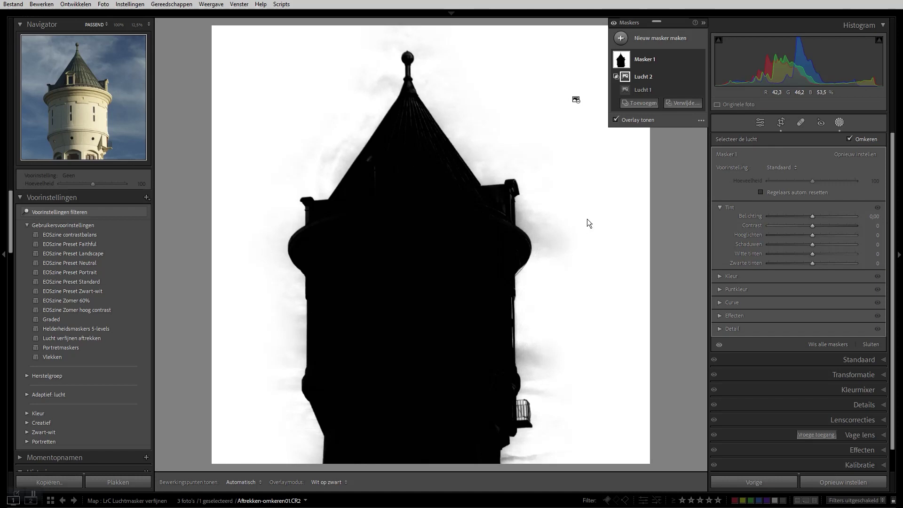
Switch the water tower's sky mask display to the Kleuroverlay colour overlay
click(700, 121)
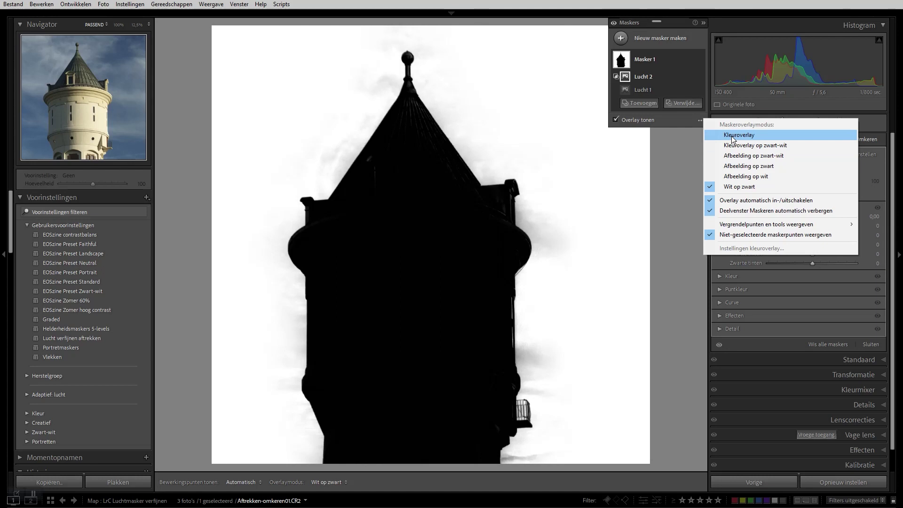
click(731, 135)
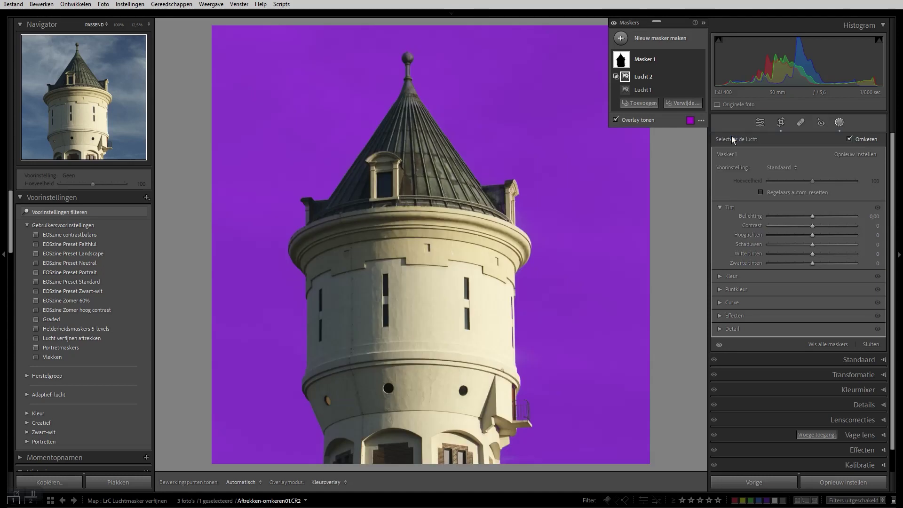